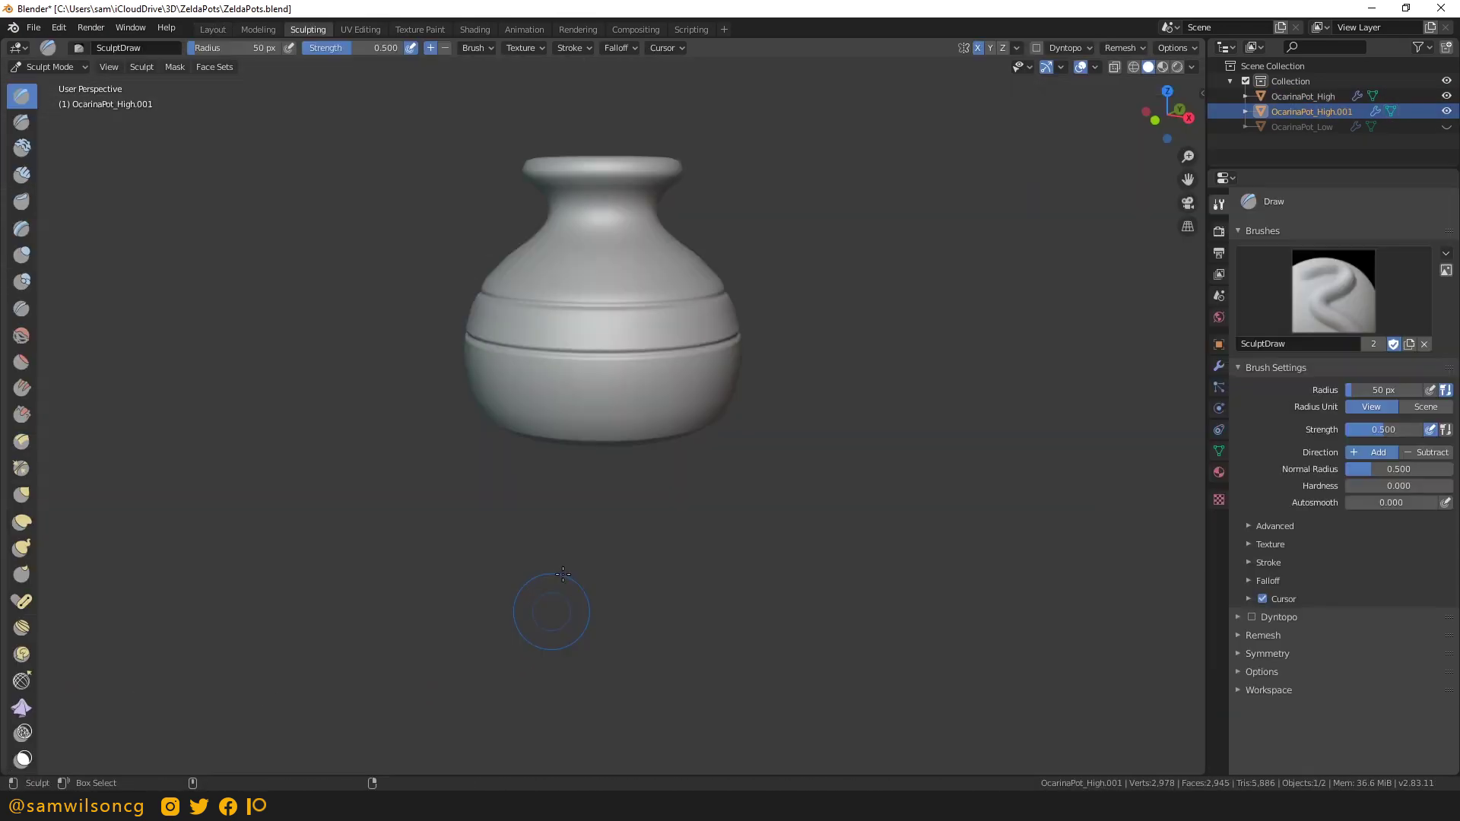
Smooth the pot with level-1 subdivision and orbit to inspect it from above.
key("ctrl+1")
middle_click_drag(912, 520, 812, 521)
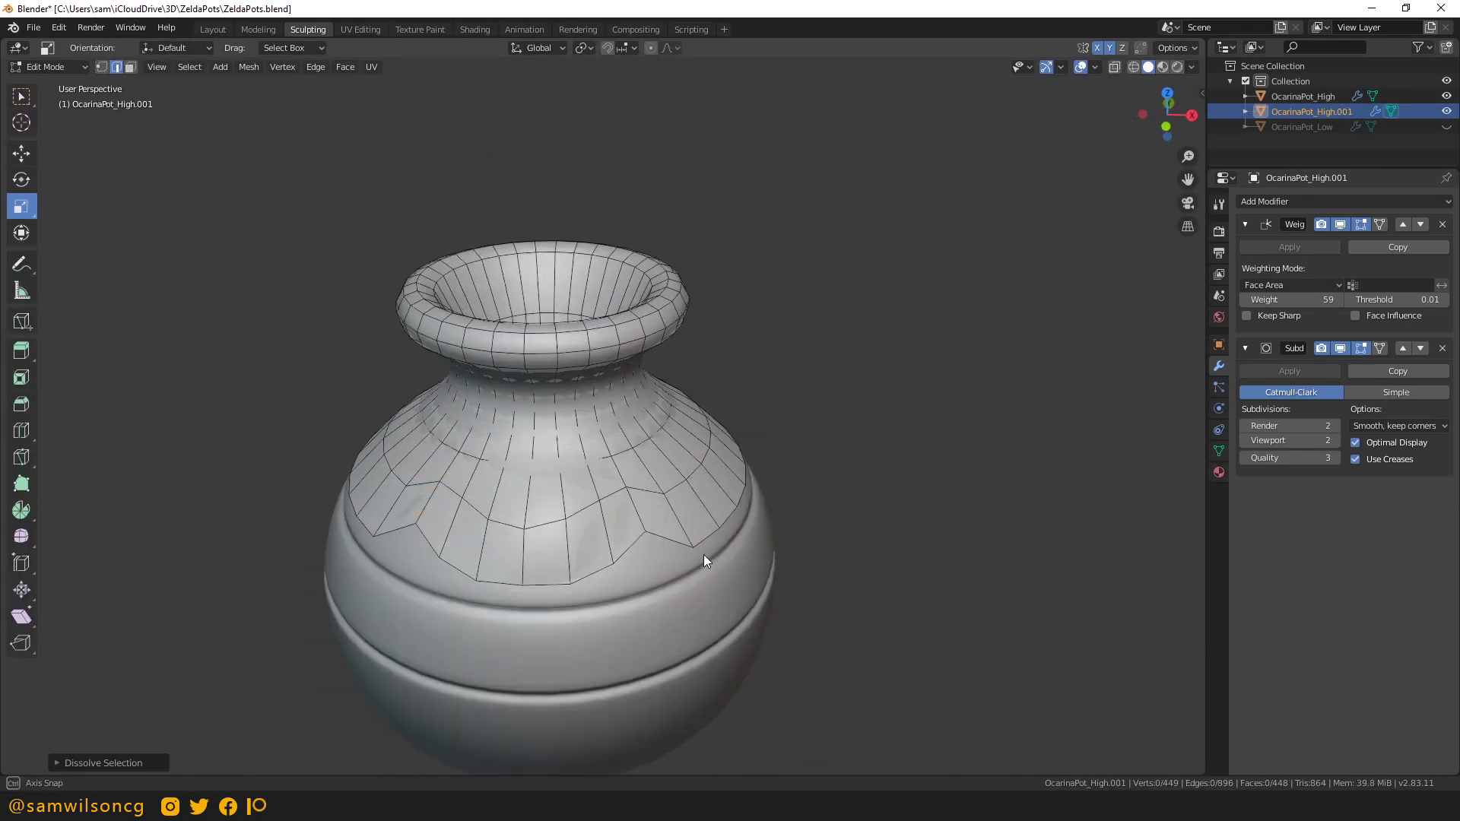
middle_click_drag(502, 595, 738, 371)
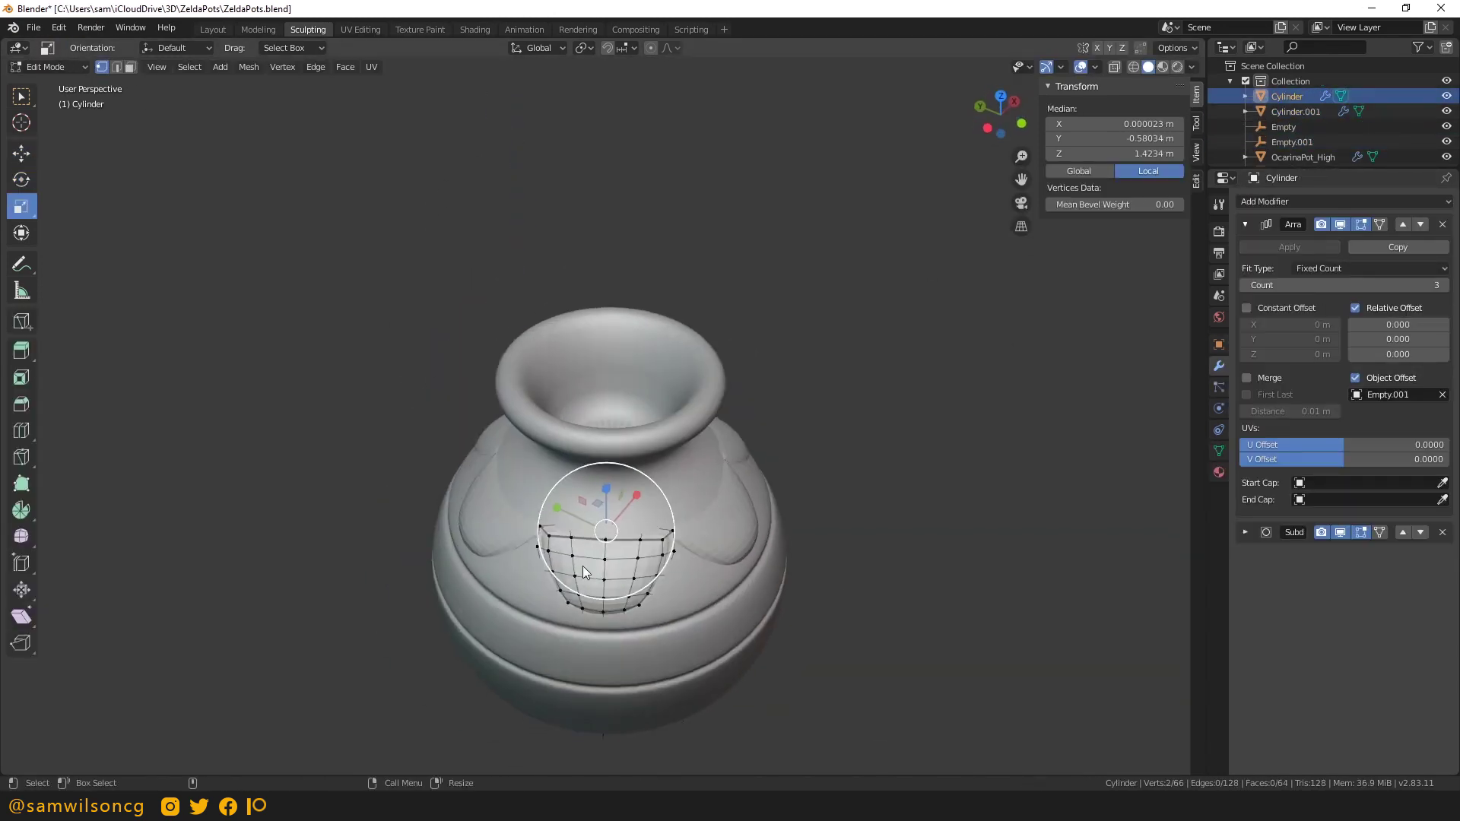
Set the transform orientation used for rotating the arrayed trim piece.
left_click(540, 48)
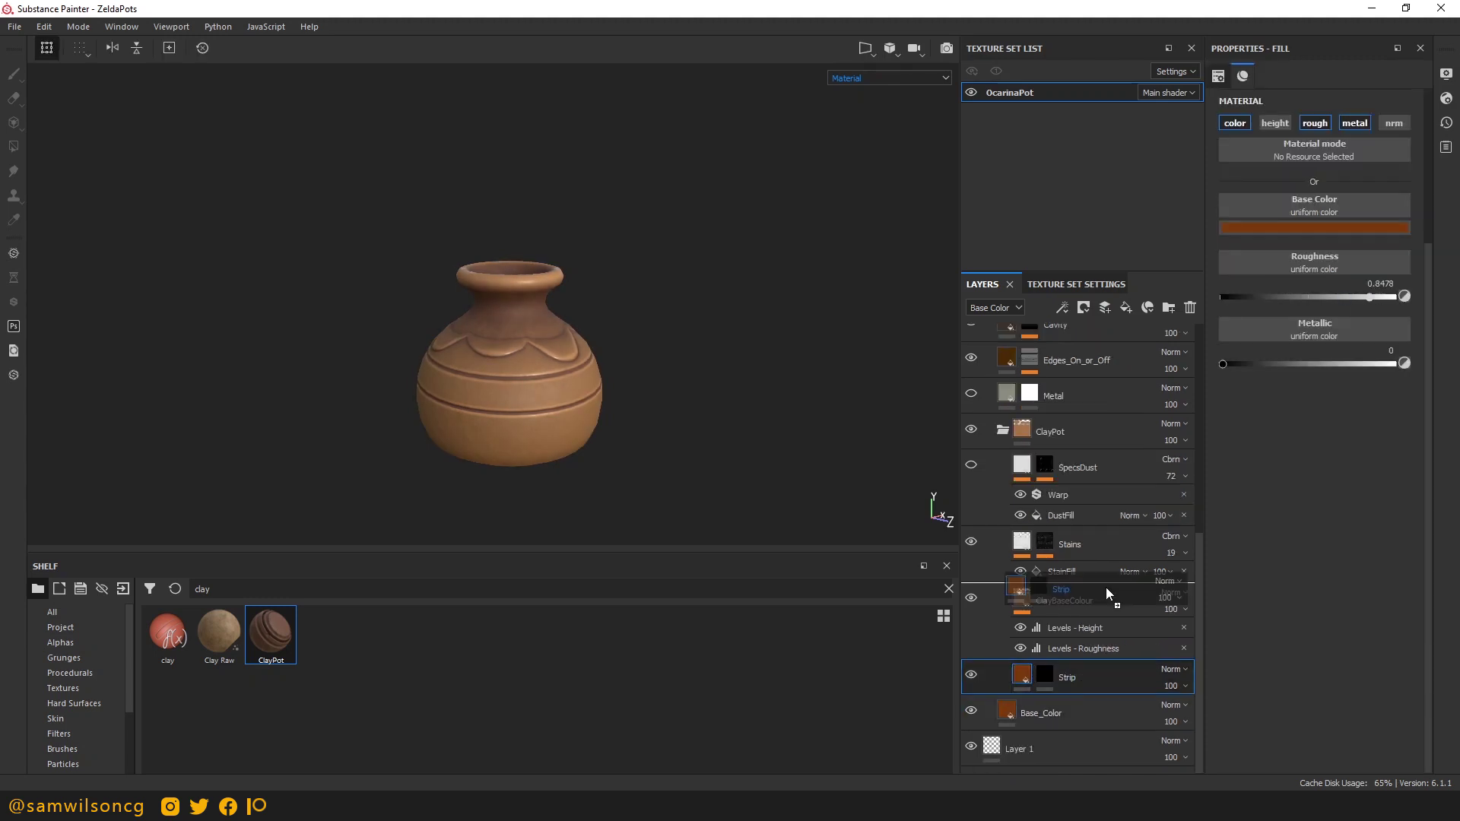
Move the Strip layer above ClayBaseColour in the layer stack.
left_click_drag(1106, 586, 1105, 588)
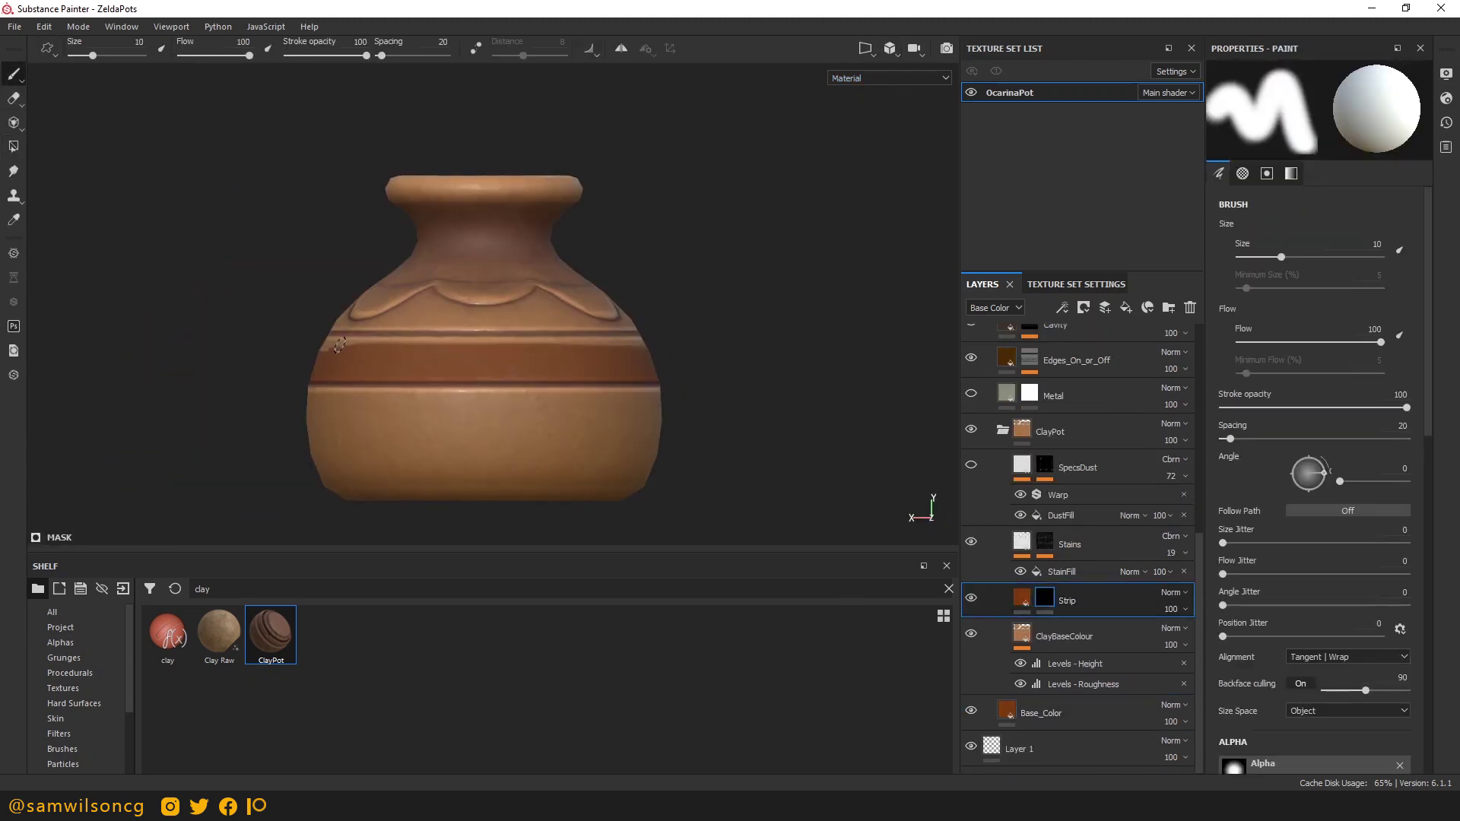